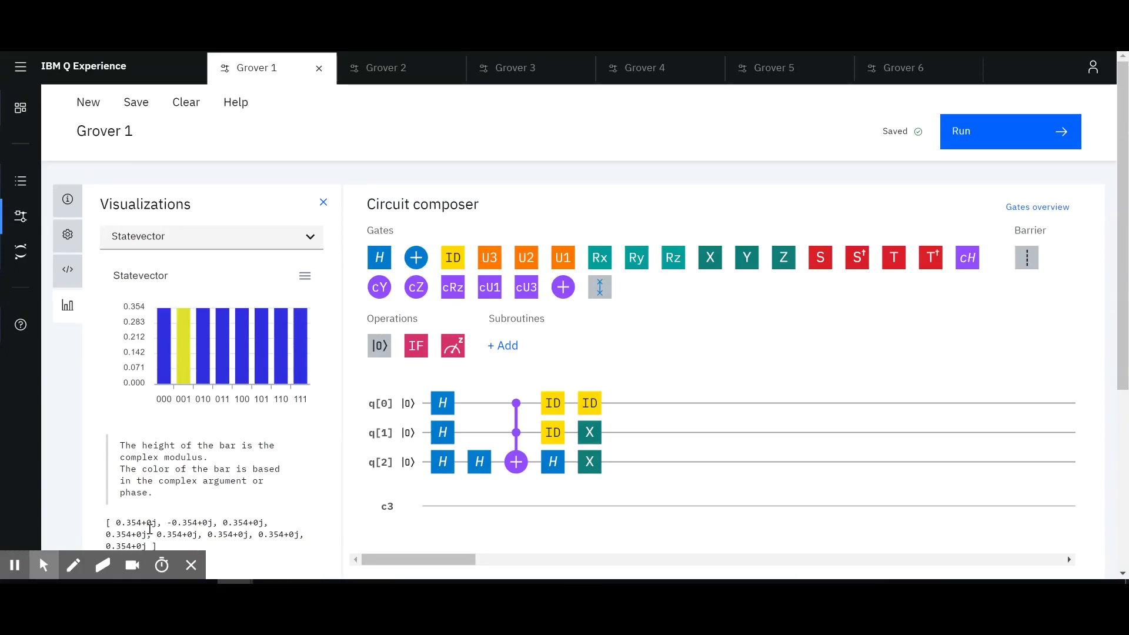
# - Annotate the q[2] gates with pen marks: dots on the first and X gates, underline the oracle
pyautogui.click(74, 565)
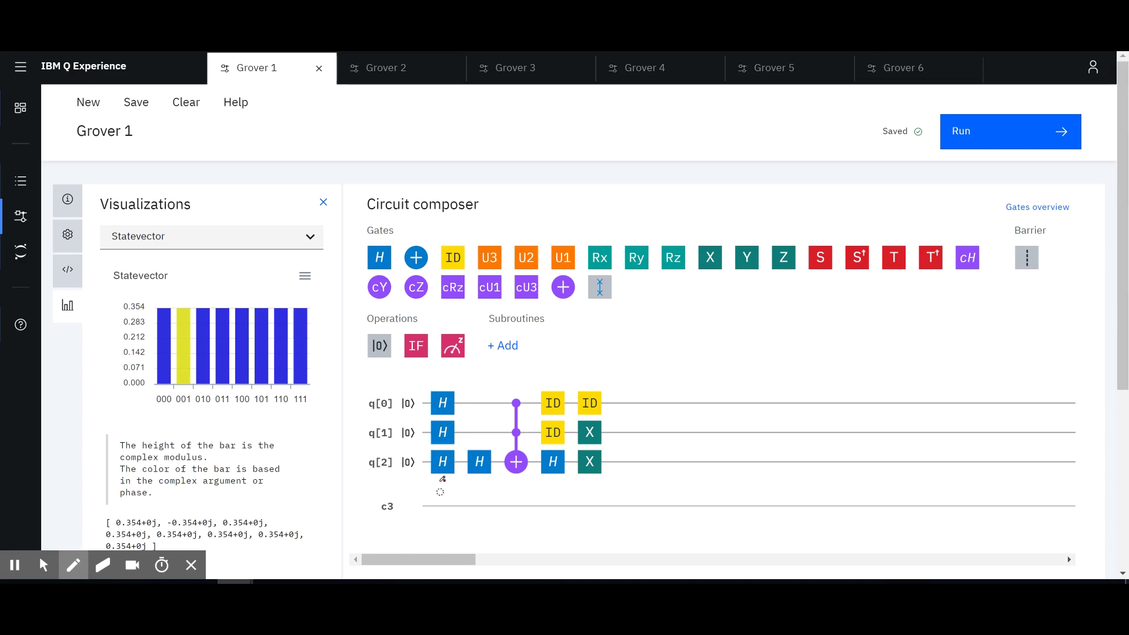
pyautogui.click(441, 493)
pyautogui.moveTo(469, 490); pyautogui.dragTo(565, 483)
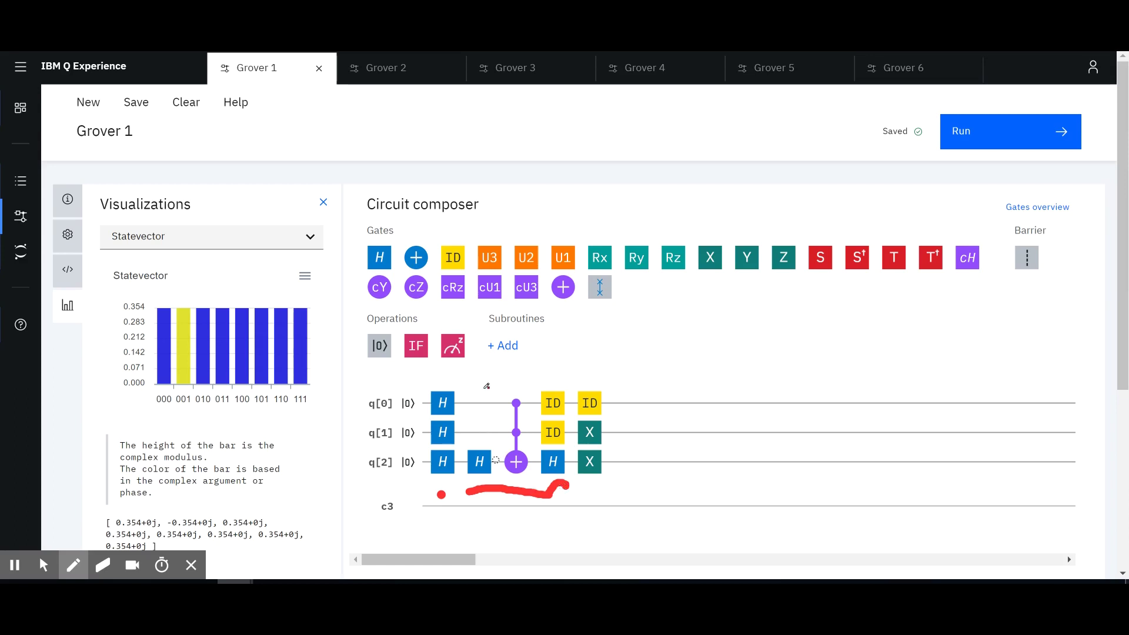
pyautogui.click(592, 489)
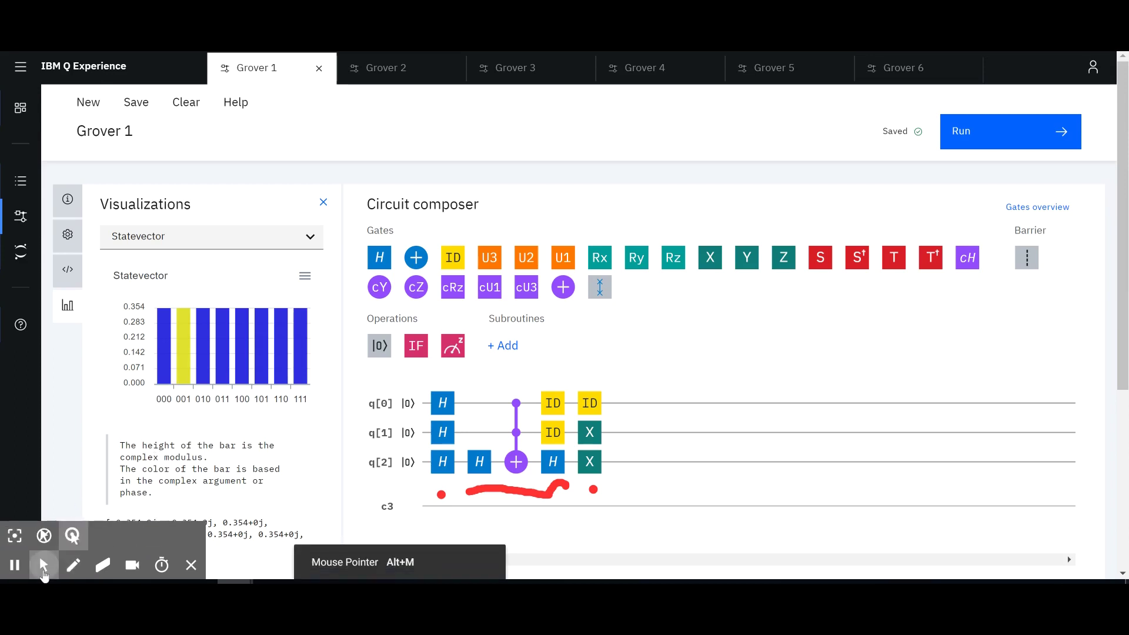
pyautogui.click(44, 565)
# - On the Grover 2 circuit, dot the three negative-amplitude statevector bars
pyautogui.click(386, 67)
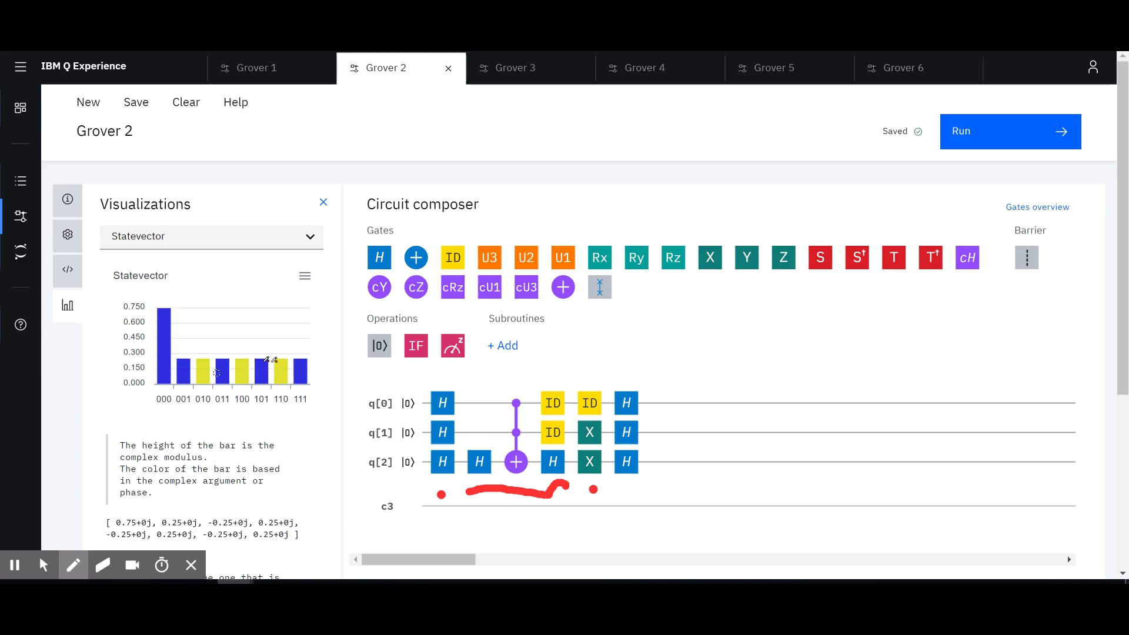
pyautogui.hotkey('alt', 'm')
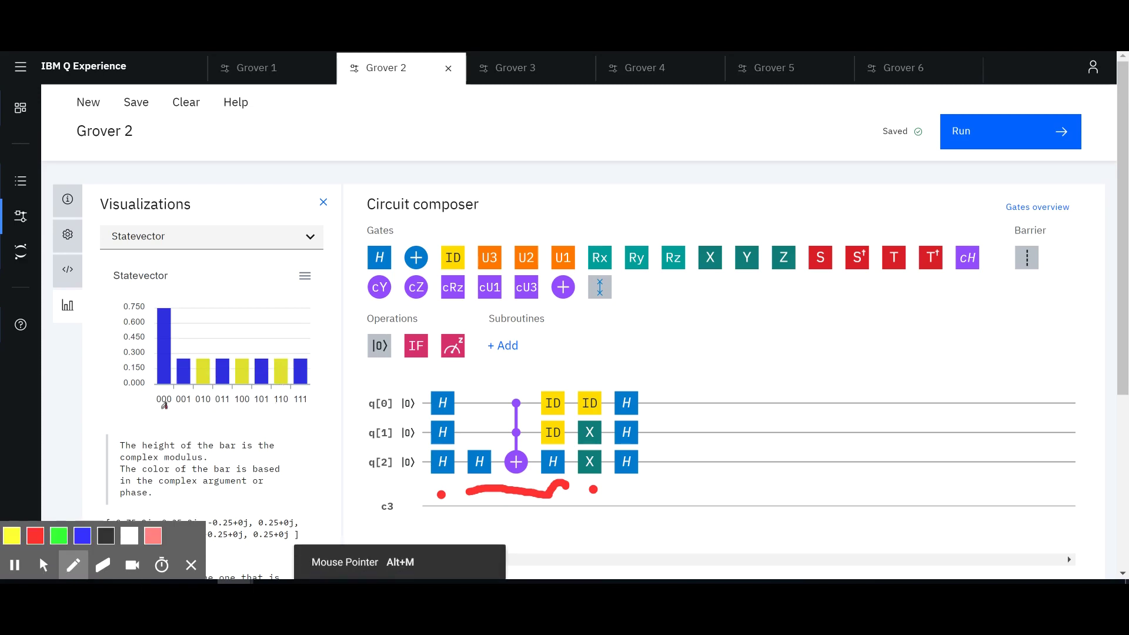
pyautogui.click(210, 411)
pyautogui.click(252, 411)
pyautogui.click(272, 411)
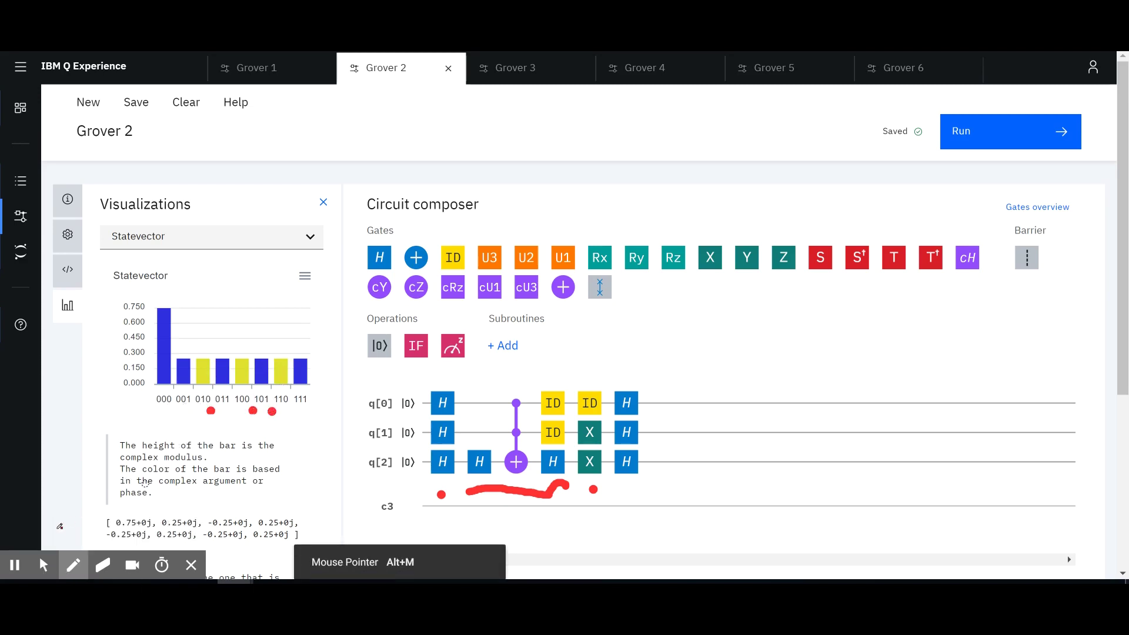
pyautogui.click(44, 565)
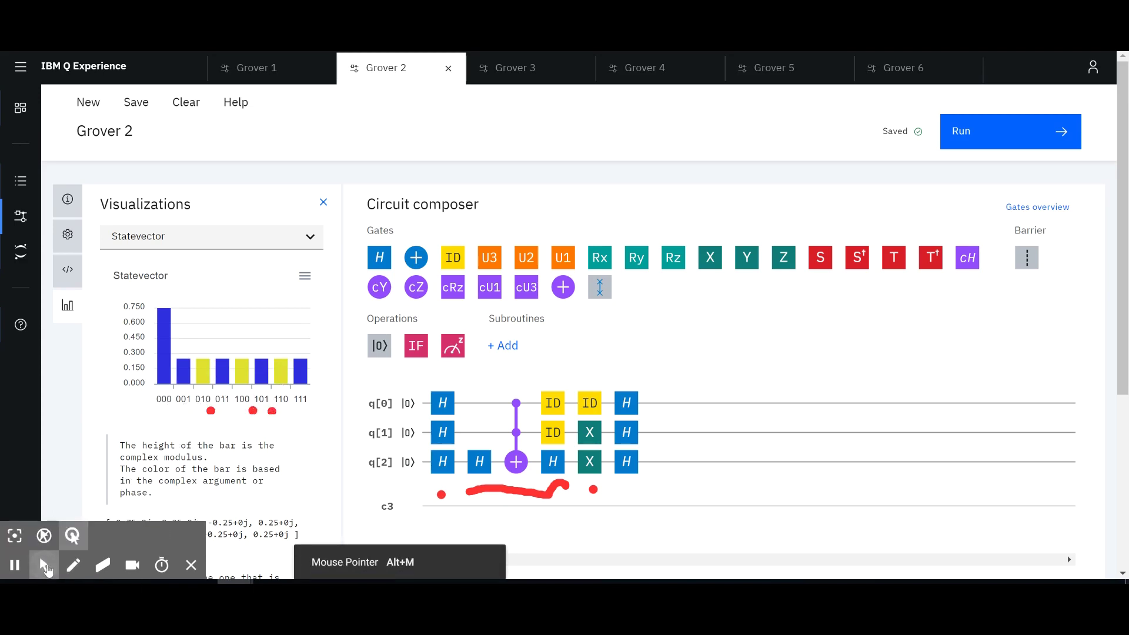
# - On Grover 3, circle the 000 bar and sweep toward 111, then switch to Grover 4
pyautogui.click(514, 68)
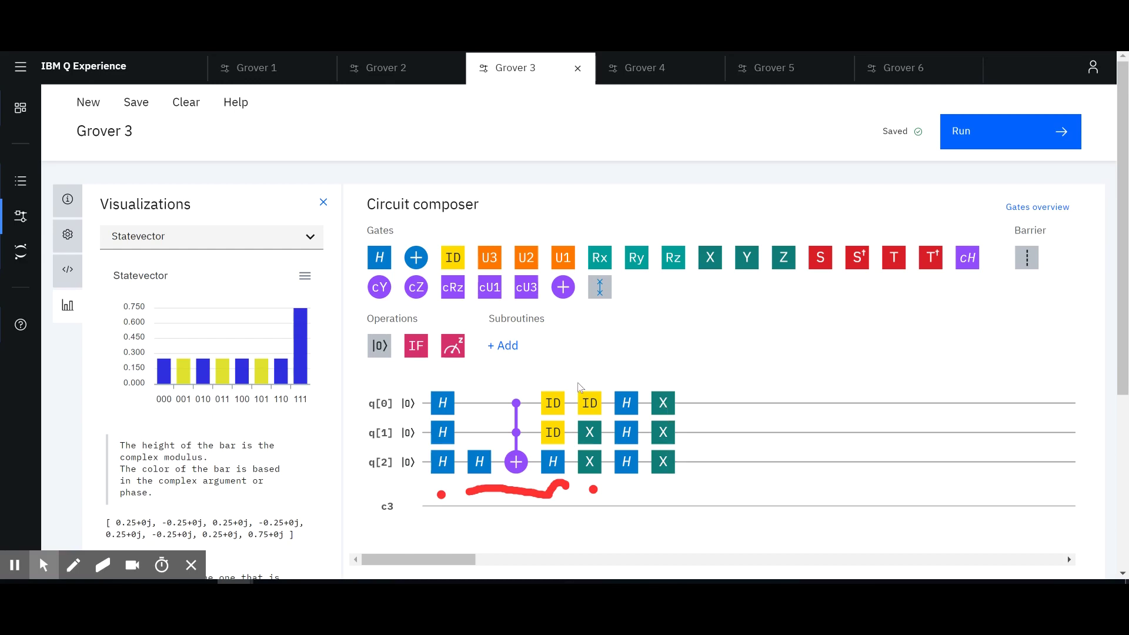
pyautogui.click(73, 565)
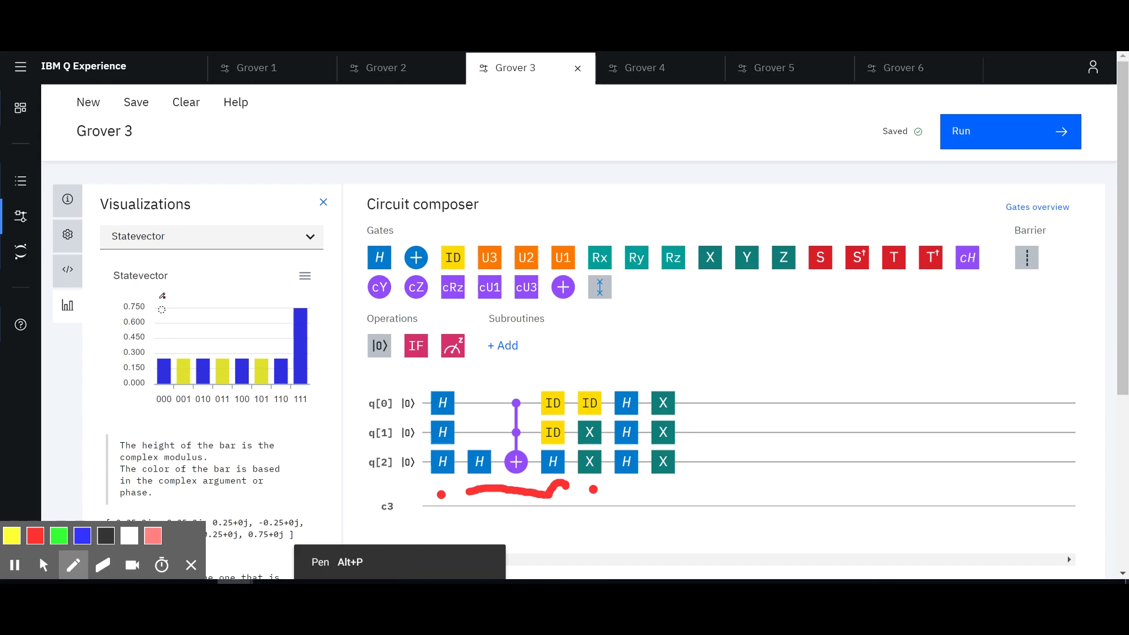
pyautogui.moveTo(154, 397); pyautogui.dragTo(162, 316)
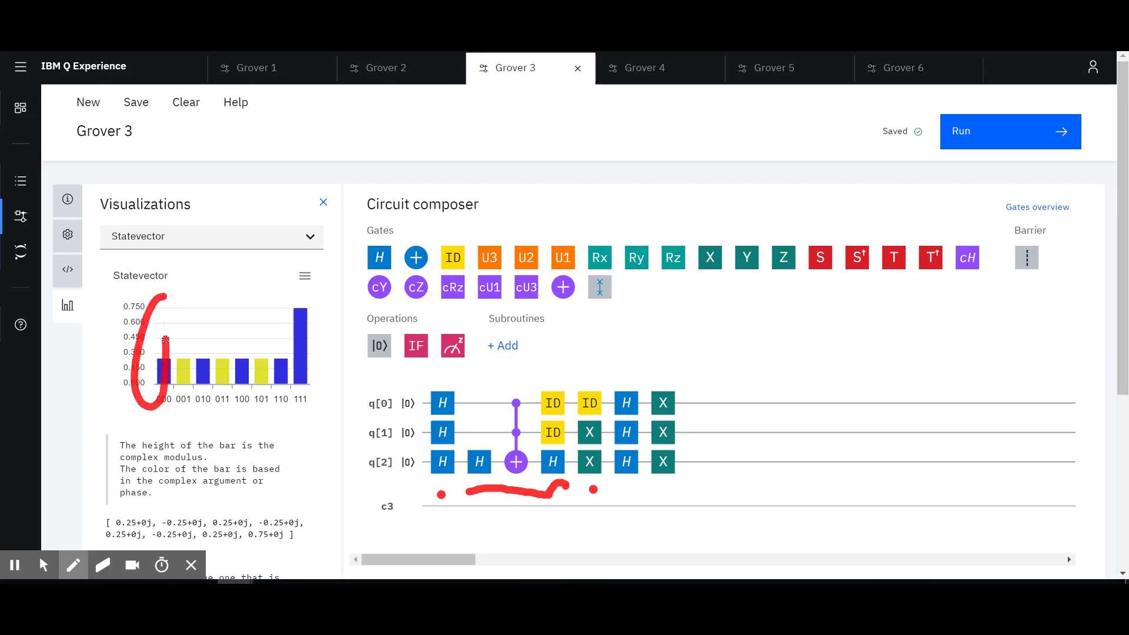
pyautogui.moveTo(170, 414); pyautogui.dragTo(304, 421)
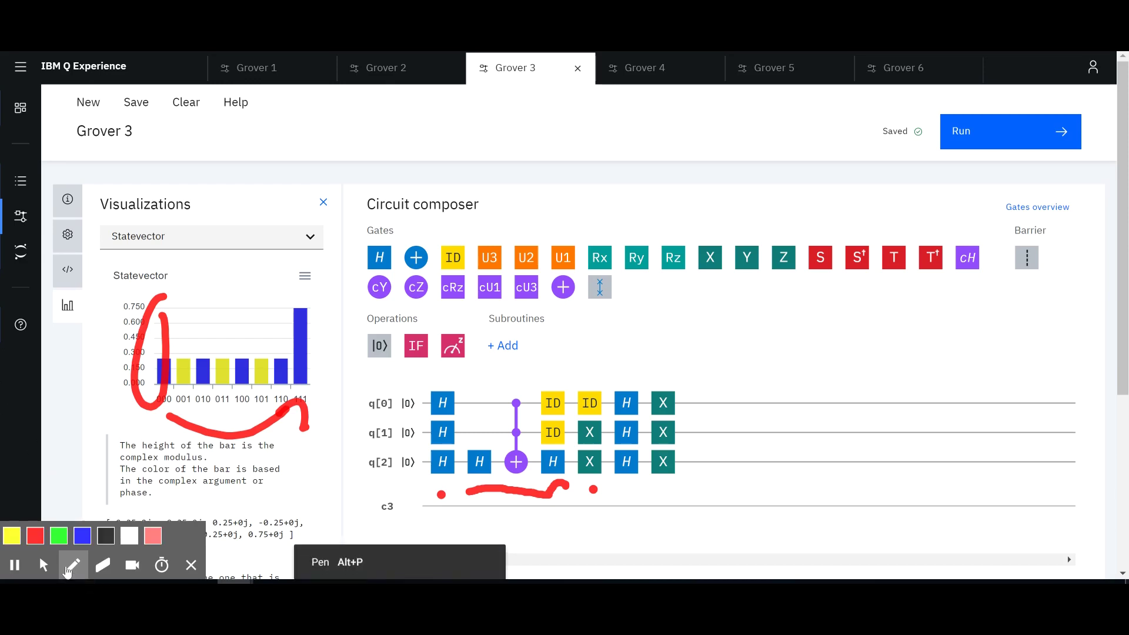
pyautogui.click(43, 565)
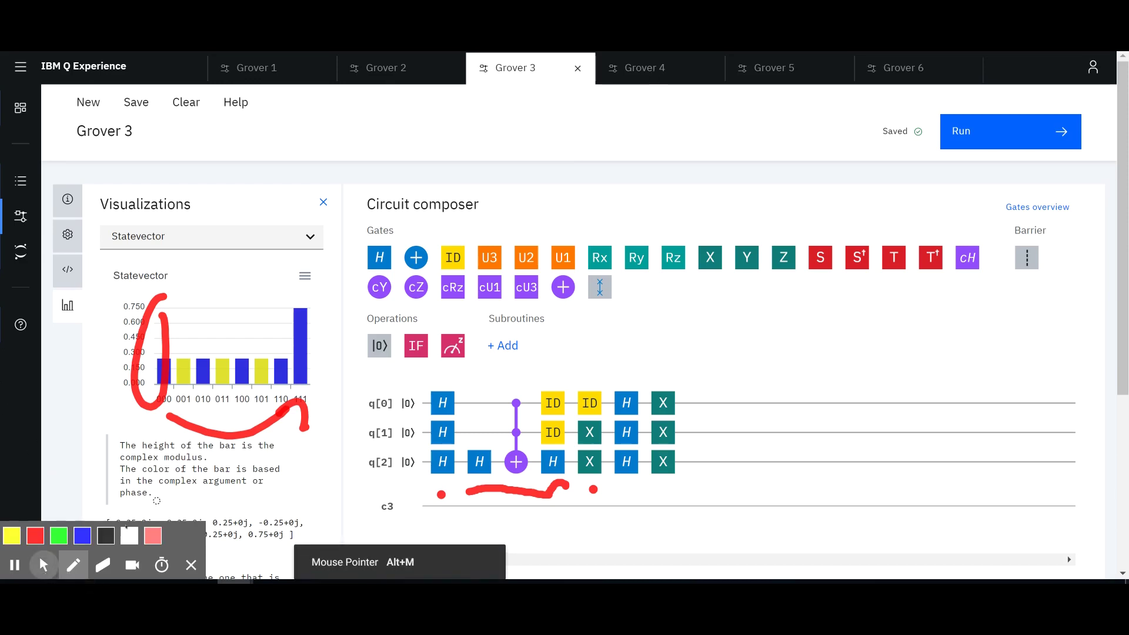
pyautogui.click(43, 564)
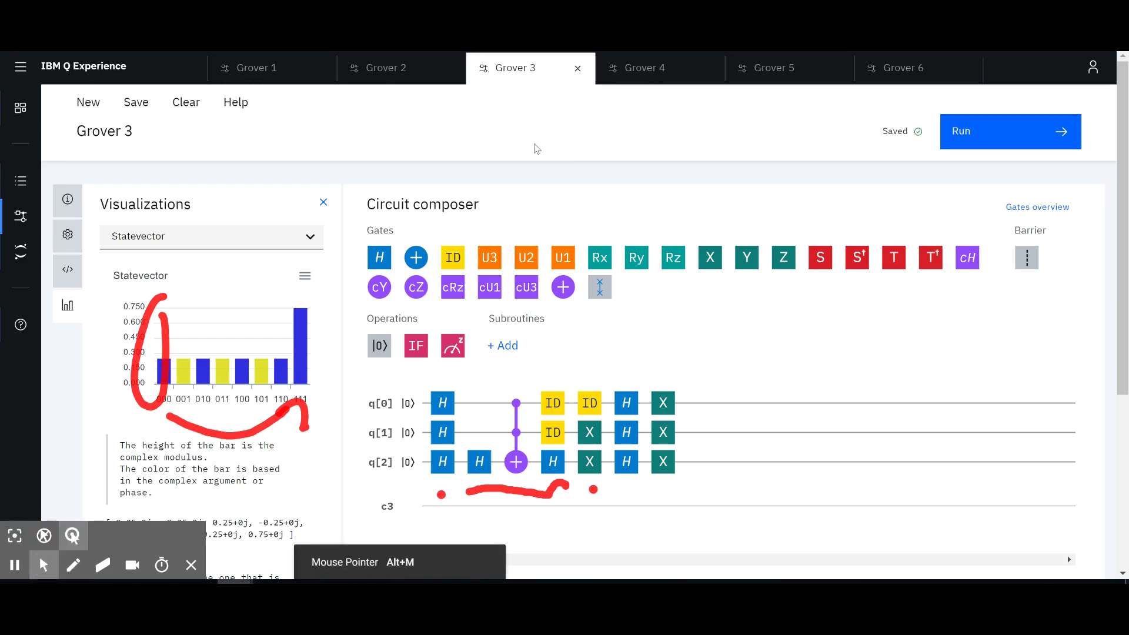
pyautogui.click(645, 67)
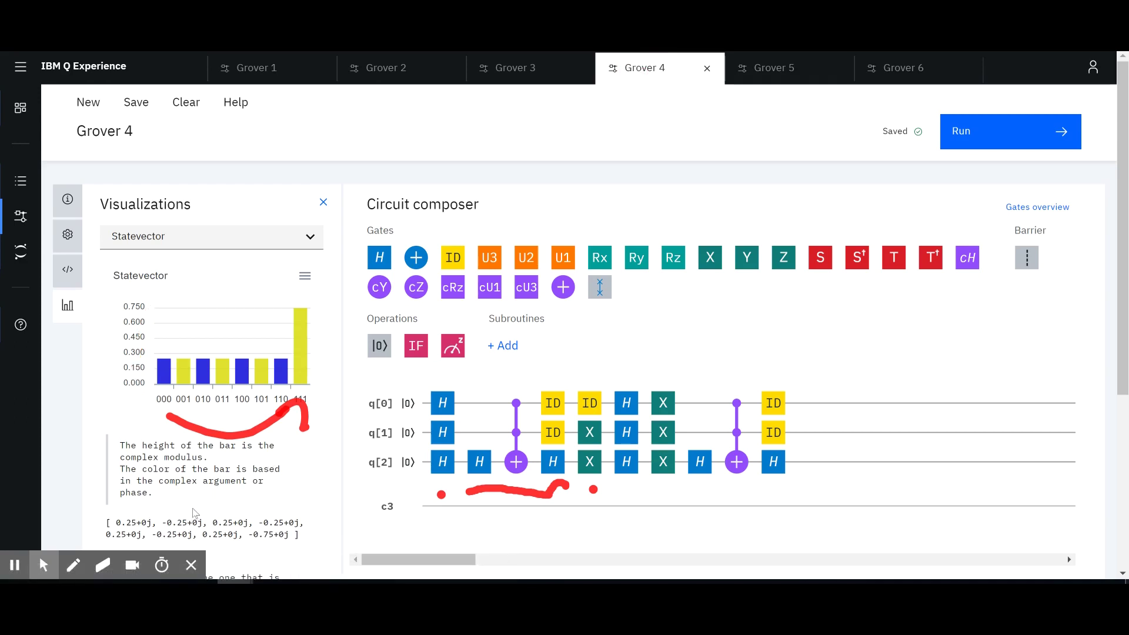
# - Clear all pen annotations from the screen and return to the normal pointer
pyautogui.click(102, 565)
pyautogui.click(16, 535)
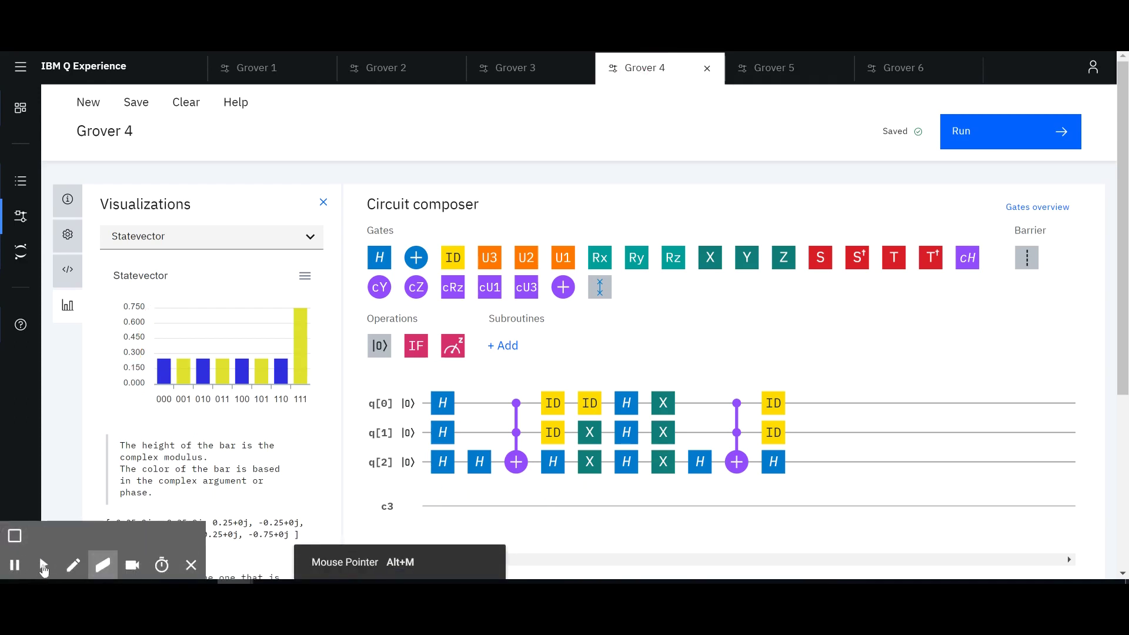
pyautogui.click(73, 564)
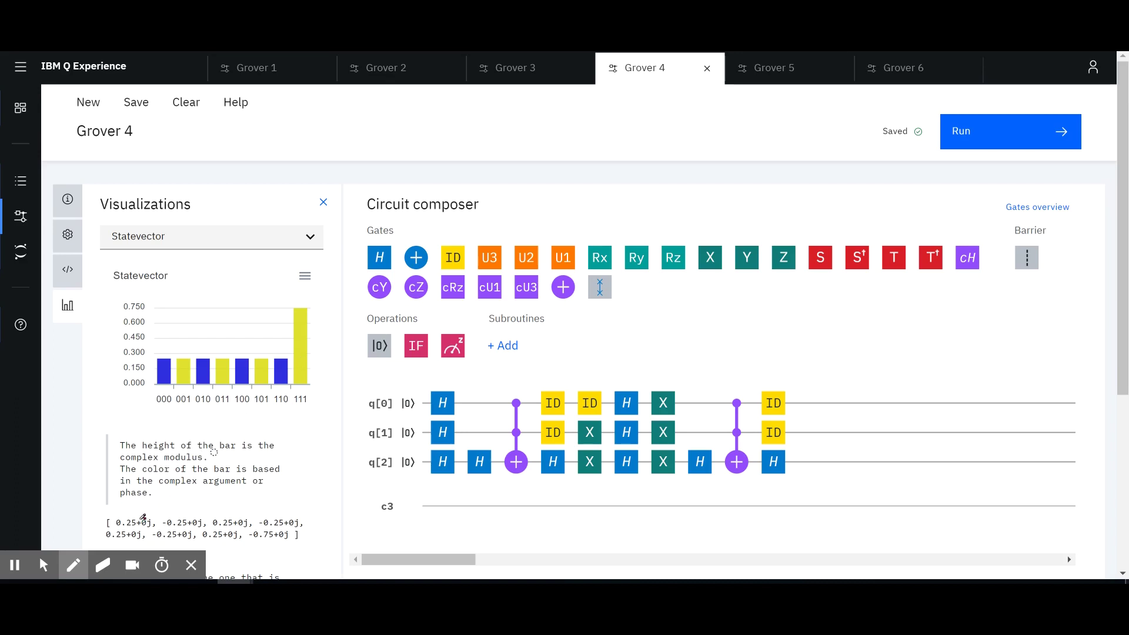
pyautogui.hotkey('alt', 'm')
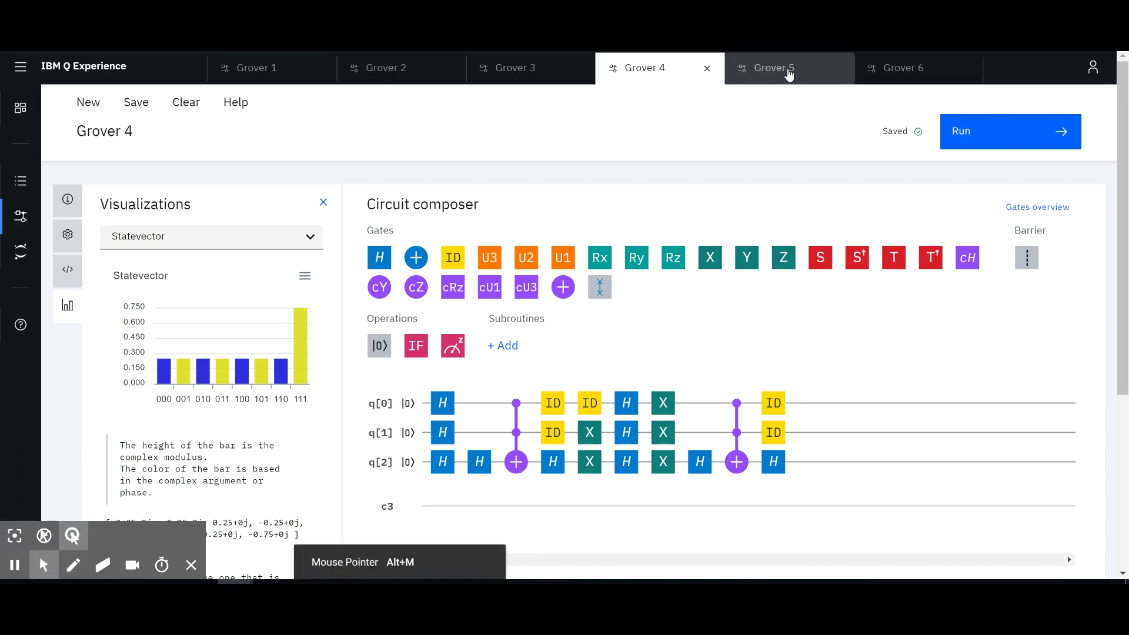
# - Bring up the Grover 5 circuit tab
pyautogui.click(789, 72)
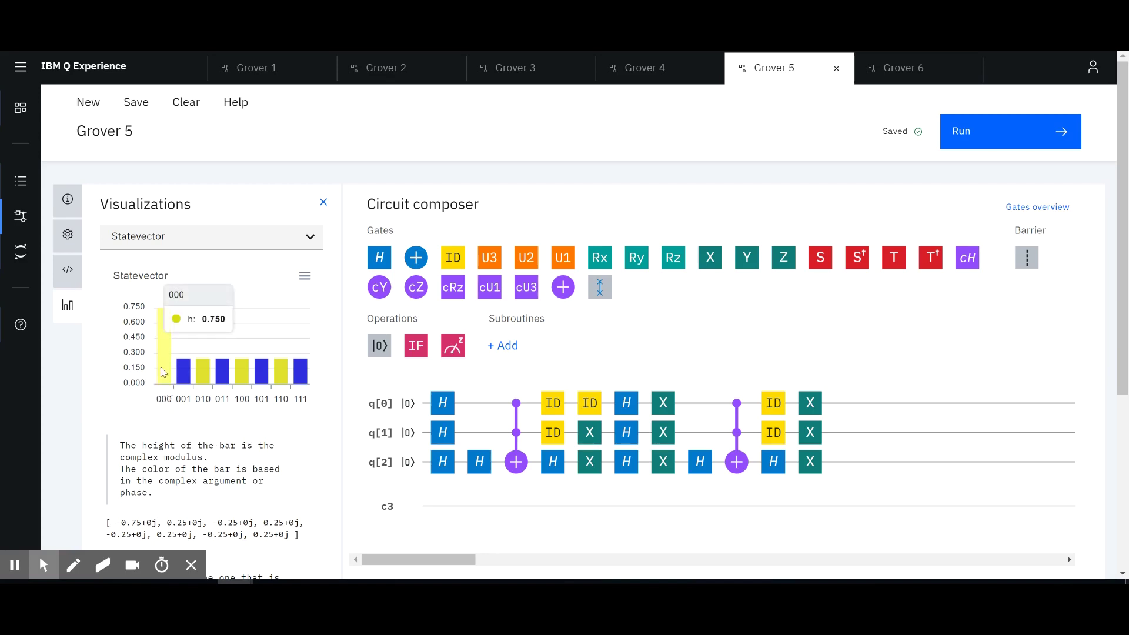
pyautogui.click(898, 79)
pyautogui.moveTo(182, 348)
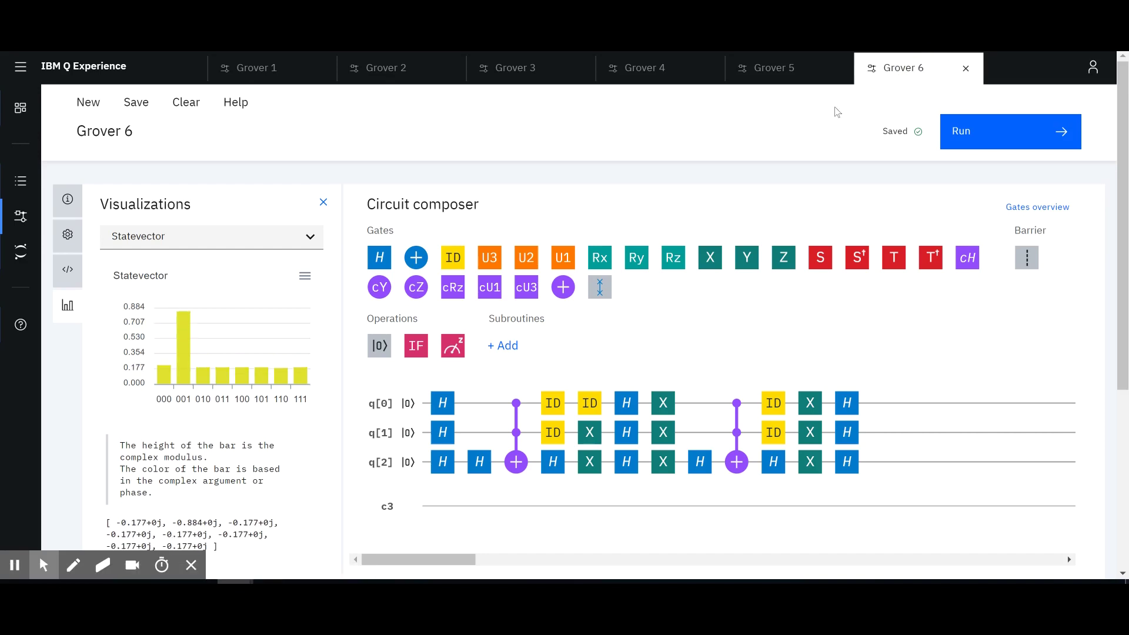